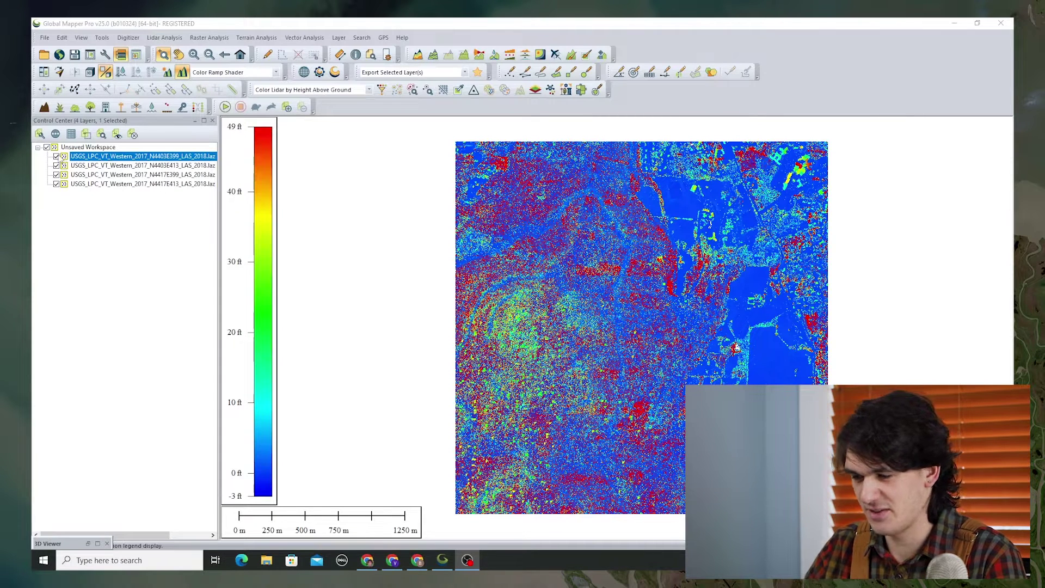
Hide the first lidar tile layer in the Control Center.
left_click(57, 156)
left_click(56, 156)
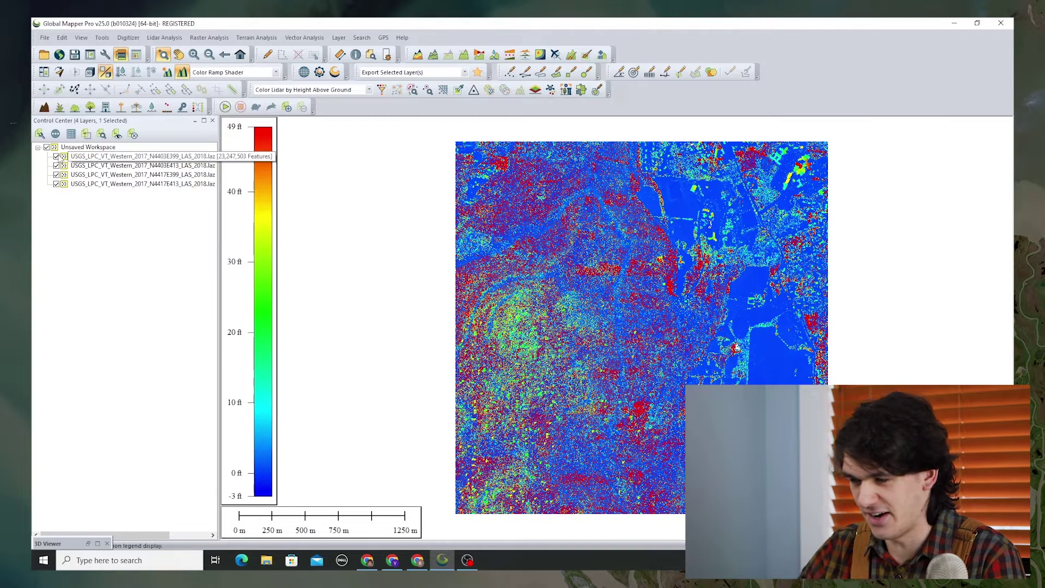
left_click(163, 157)
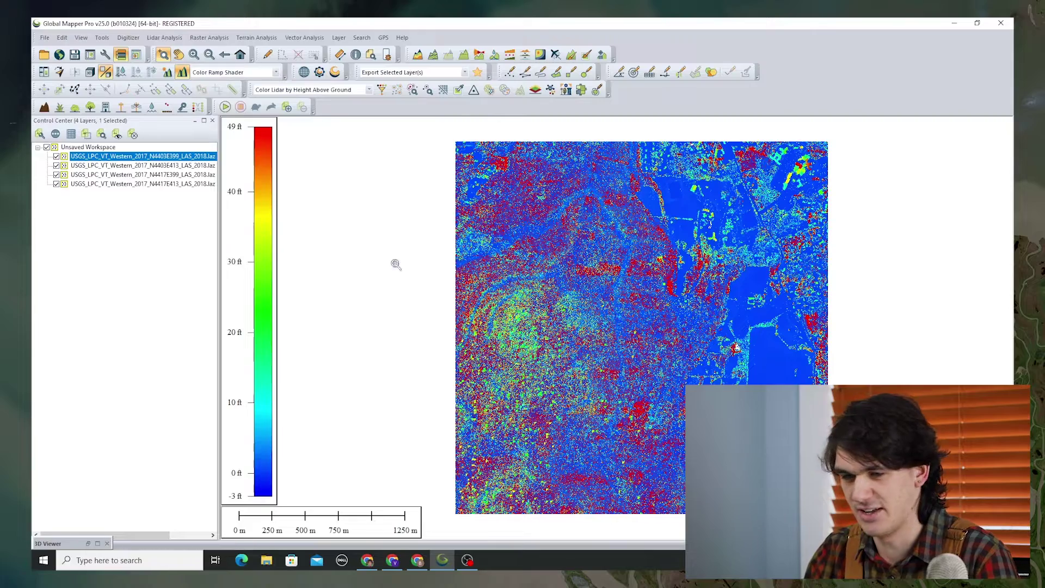
left_click(90, 74)
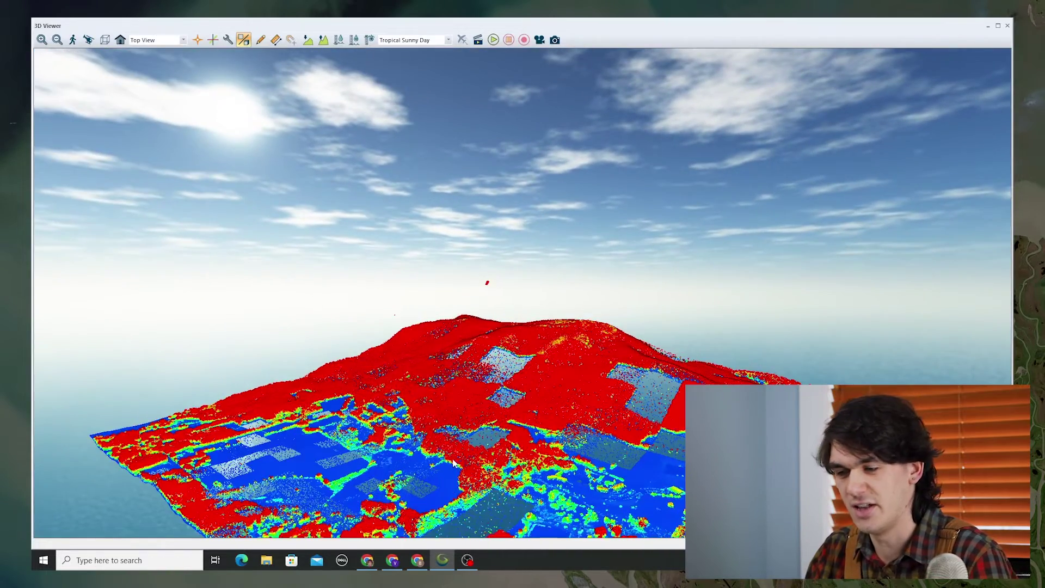
scroll(455, 463, "up", 3)
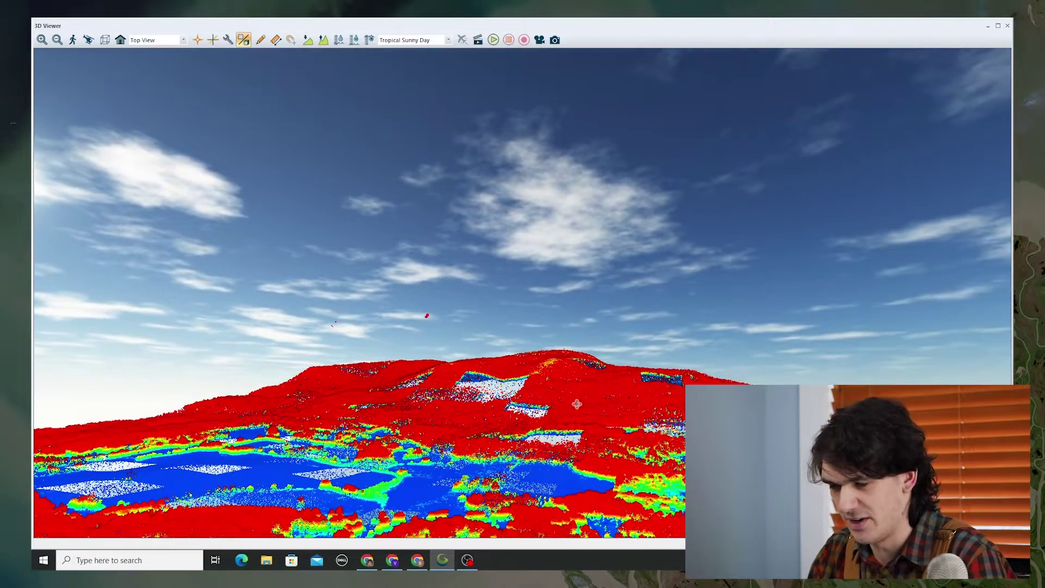
left_click(1008, 26)
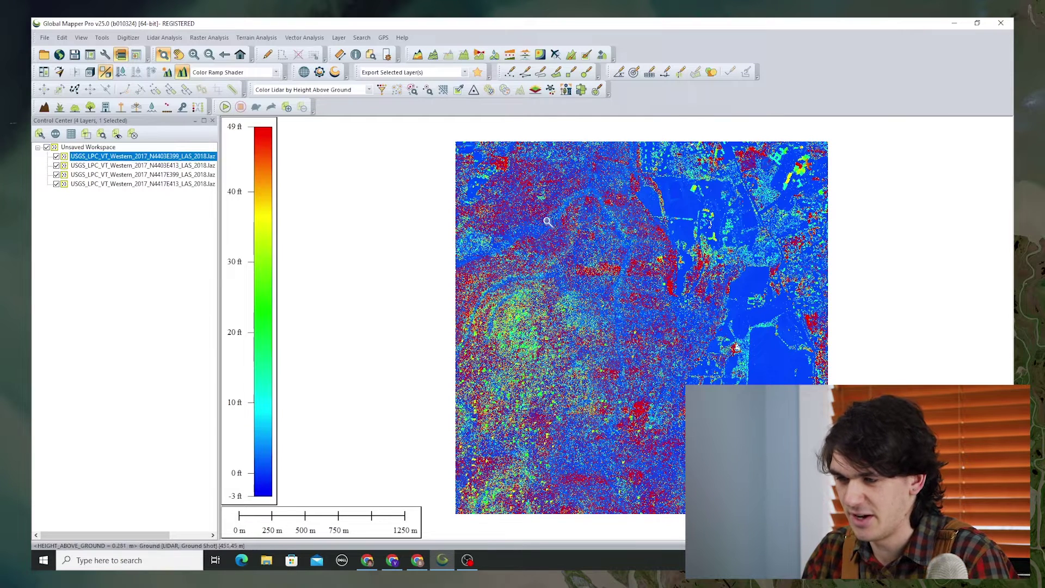
Start an elevation grid from all four lidar tiles using Binning (Minimum Value - DTM), named 'Digital Terrain Model'.
left_click(418, 54)
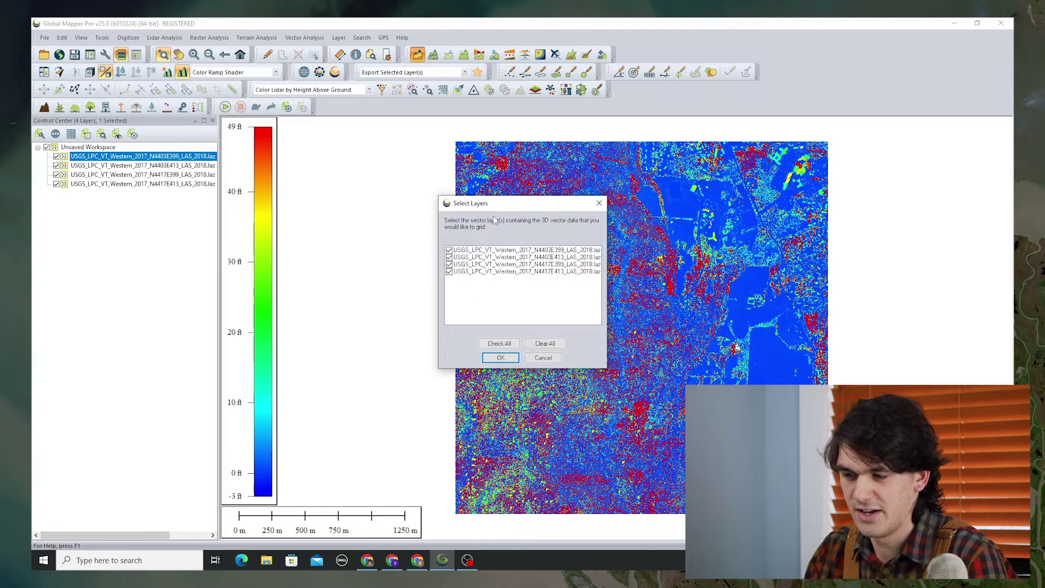
left_click(501, 358)
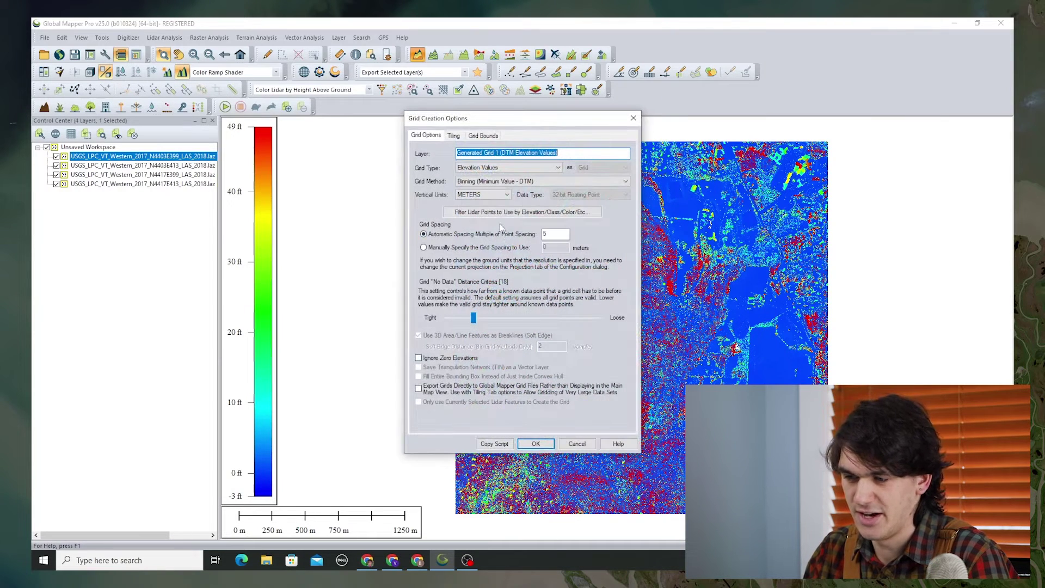
left_click(524, 182)
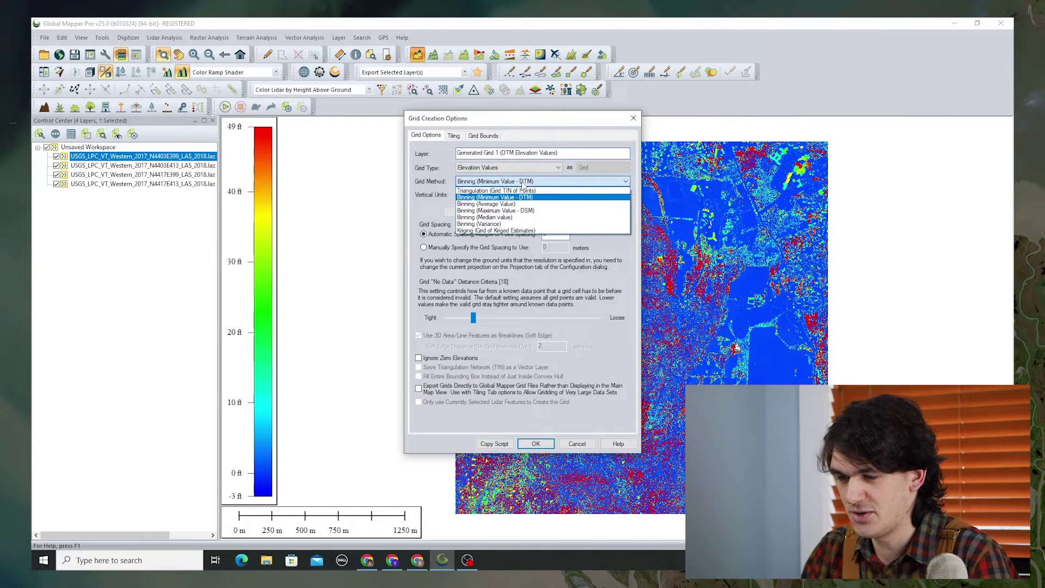
left_click(521, 197)
left_click_drag(565, 154, 453, 157)
type("Digital Terrain Model")
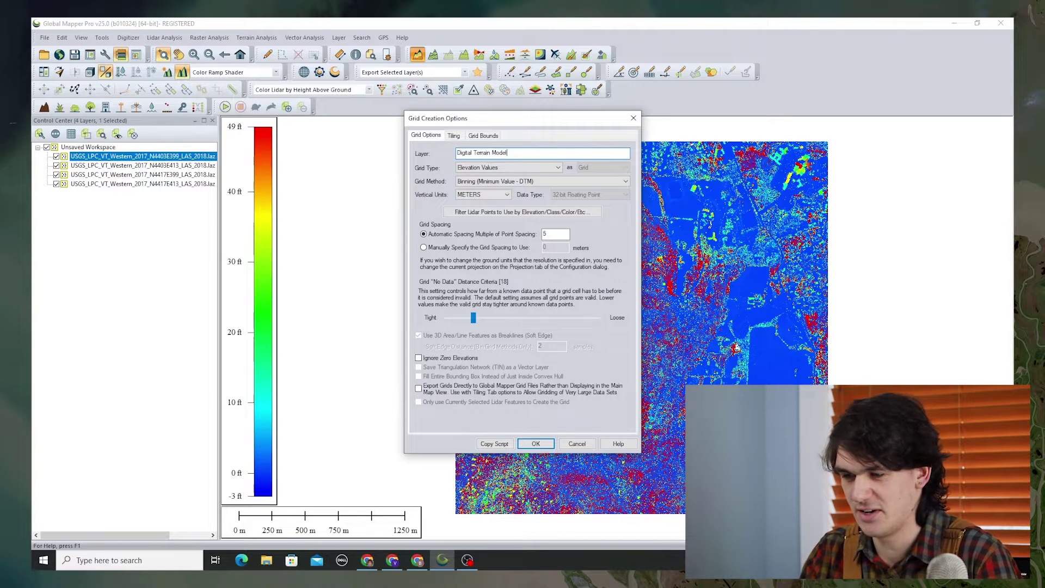
left_click(481, 212)
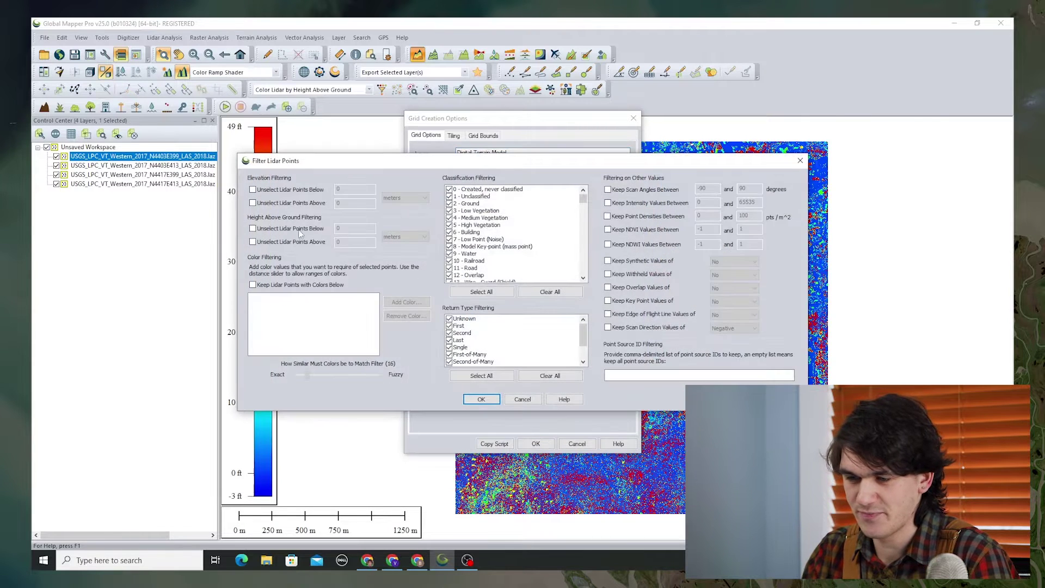
Filter out lidar points below -2 m and above 20 m height above ground.
left_click(253, 229)
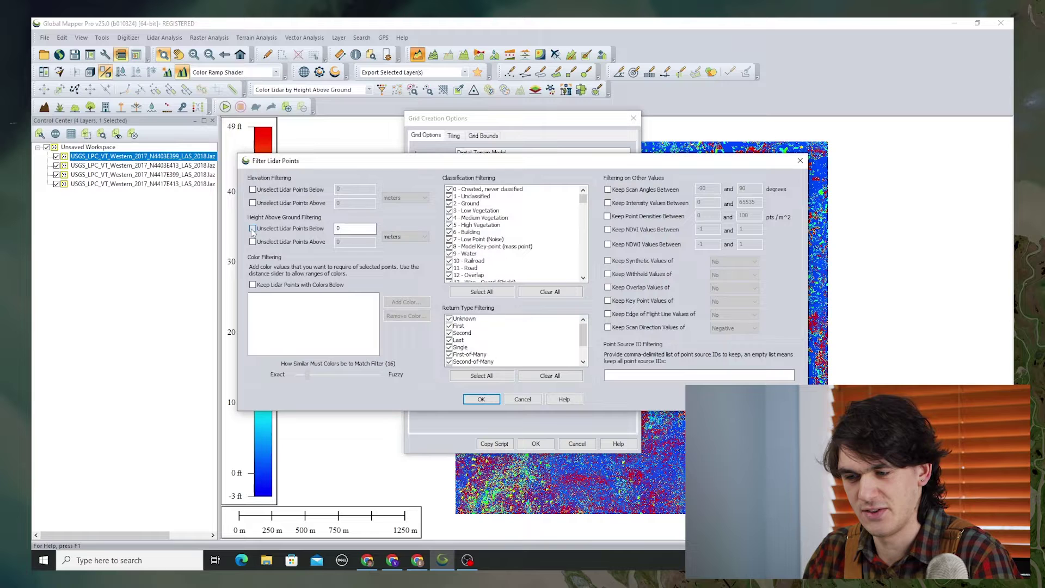
double_click(349, 228)
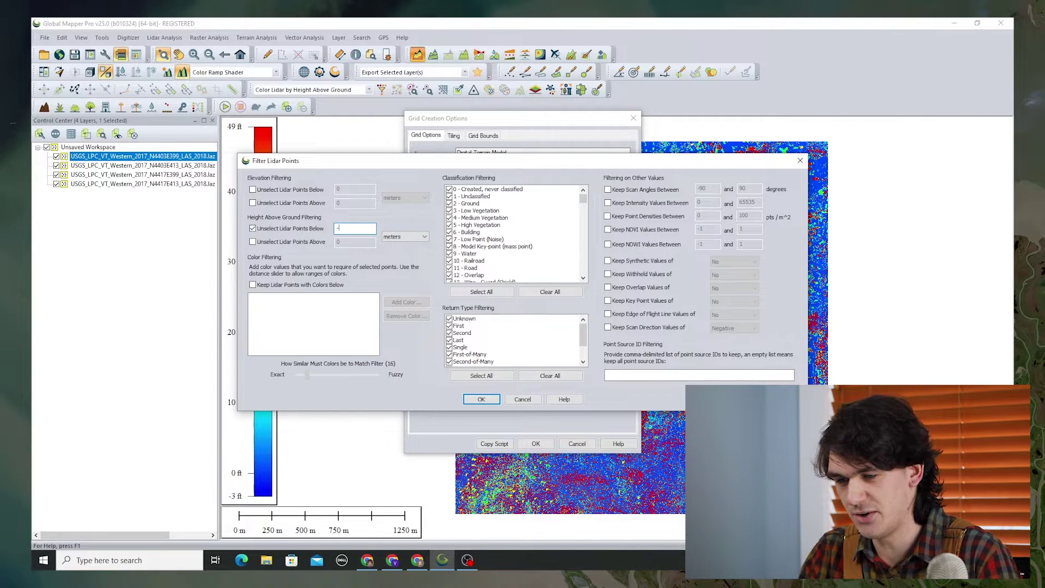
left_click(252, 241)
double_click(353, 243)
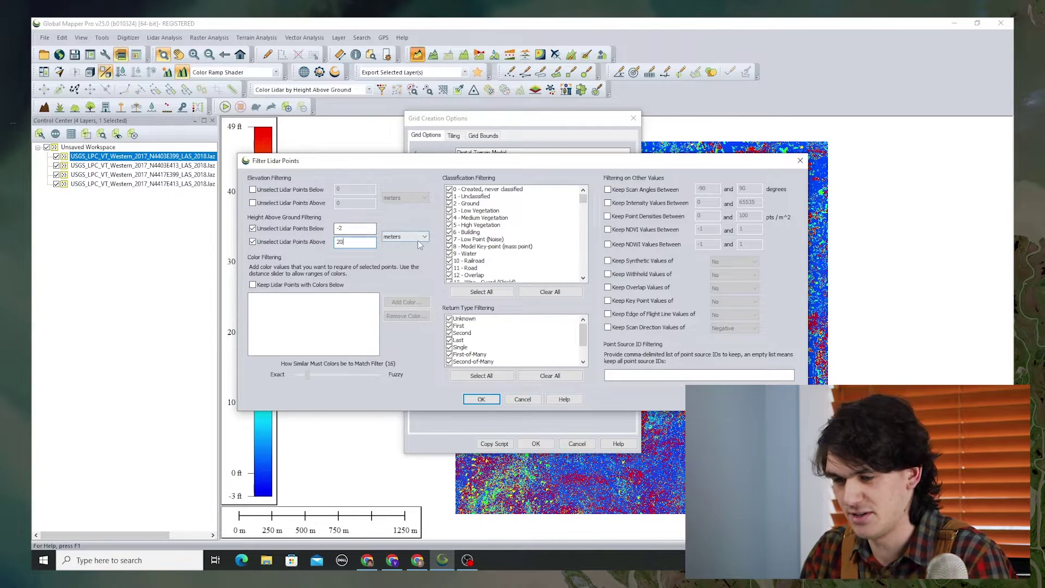
left_click(481, 400)
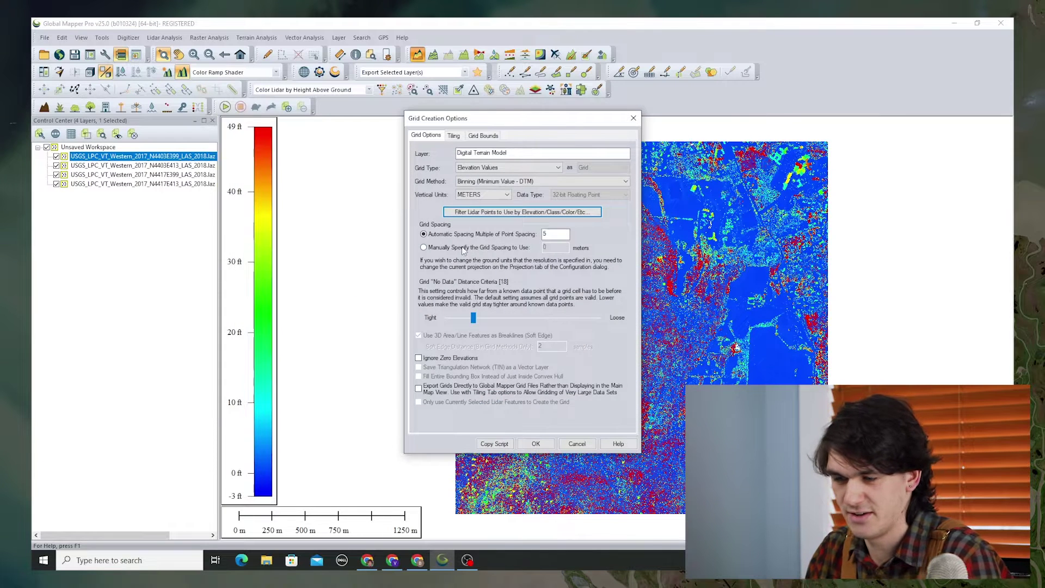
Set manual grid spacing to 0.75 m and no-data distance criteria to 24, then build the grid.
left_click(425, 248)
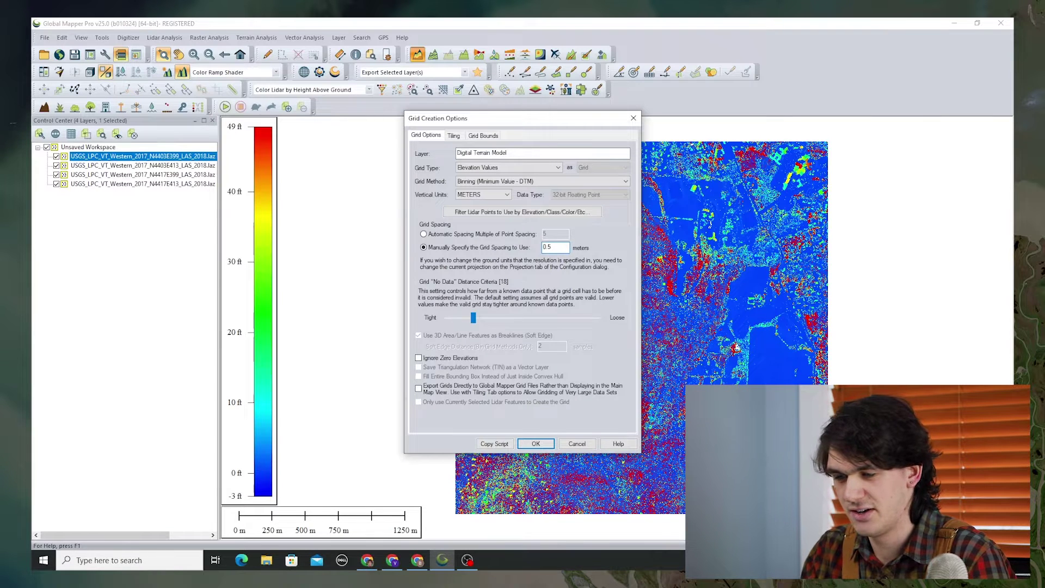
key("BackSpace")
type("75")
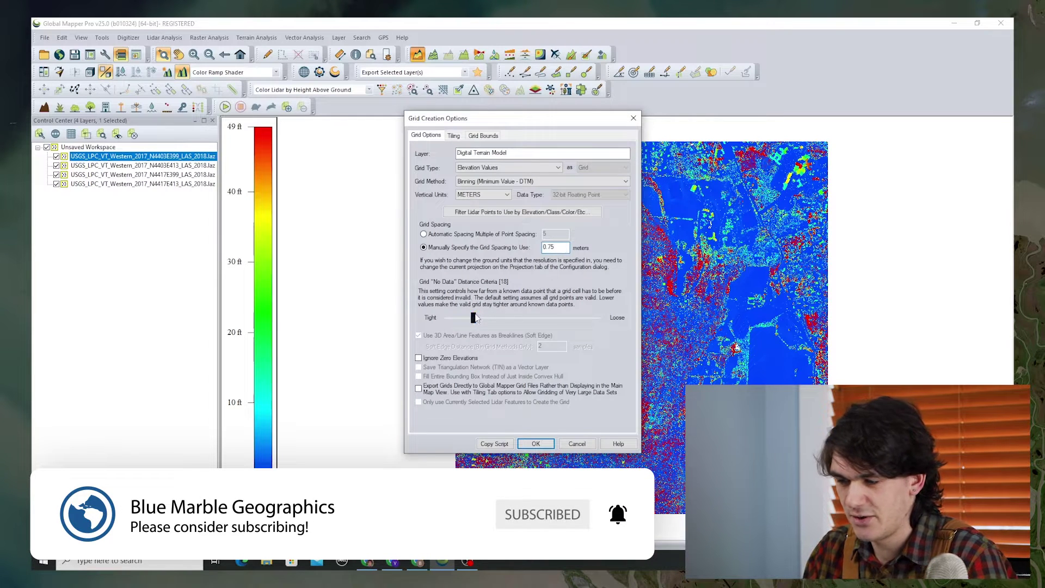
left_click_drag(473, 316, 440, 318)
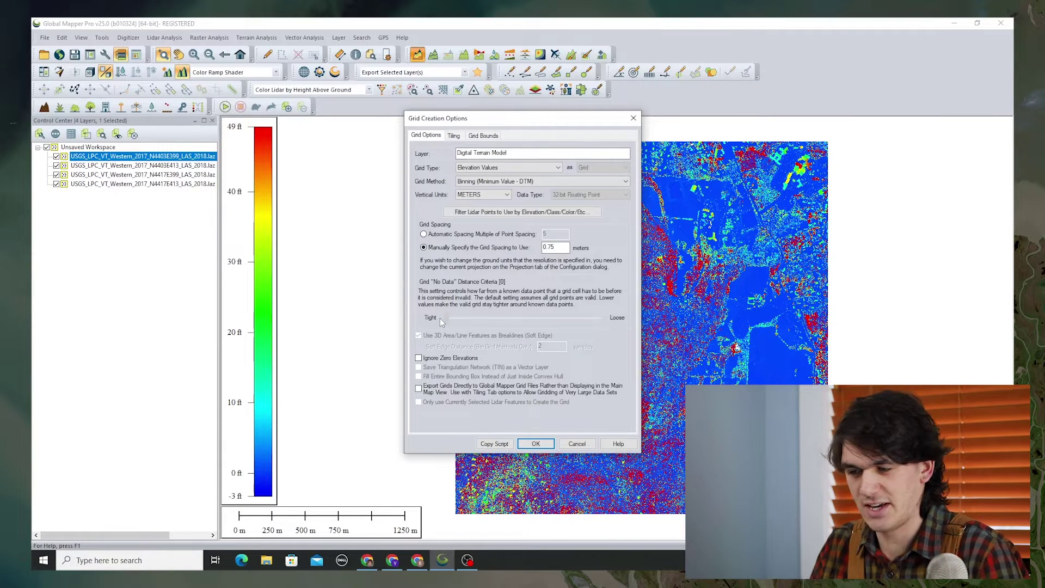
left_click_drag(442, 318, 496, 316)
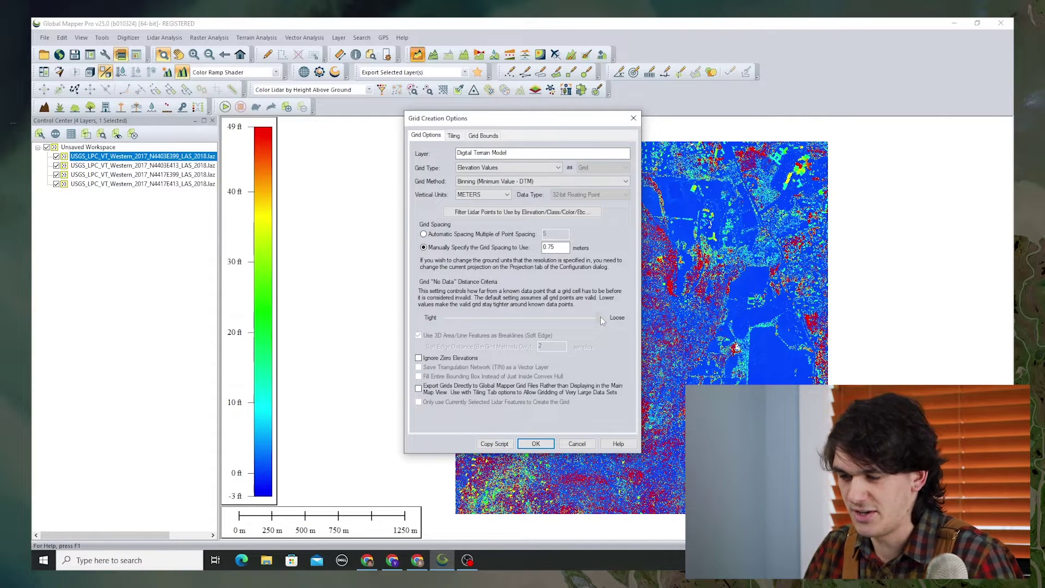
left_click_drag(597, 318, 577, 321)
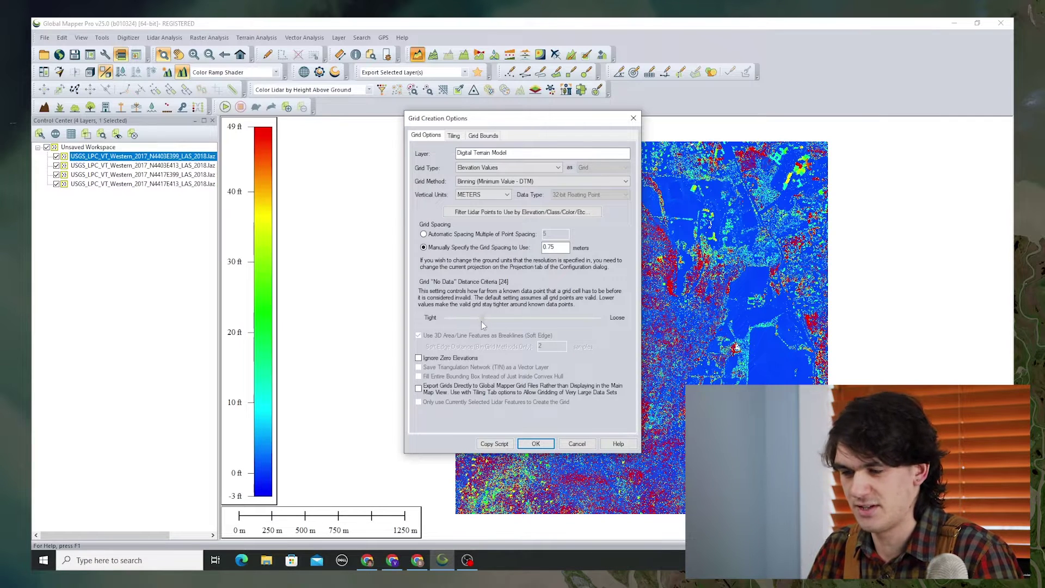
left_click_drag(482, 321, 482, 322)
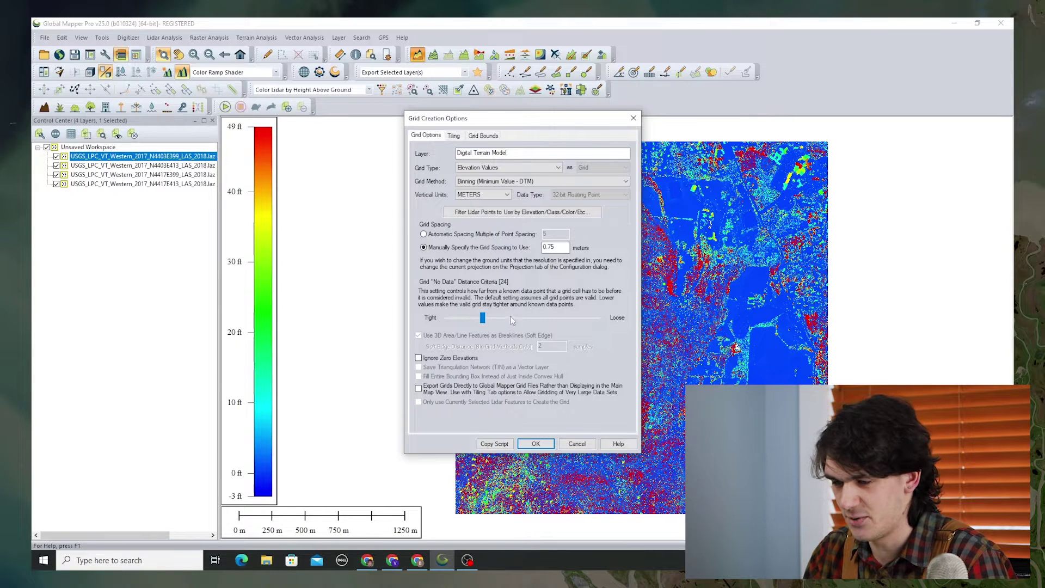
left_click(533, 445)
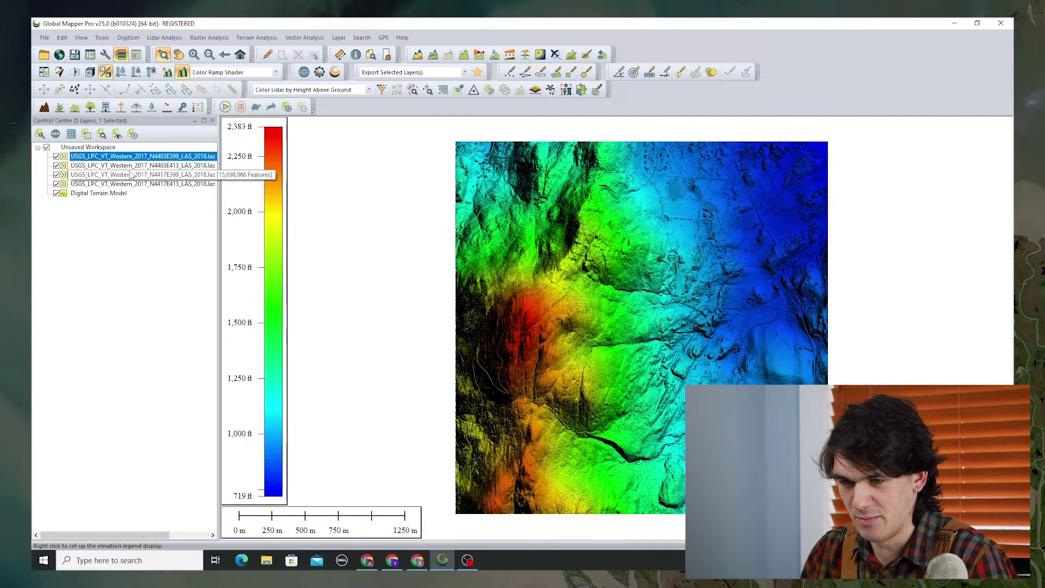
Preview the terrain grid in the 3D Viewer, minimize it, and switch off the four lidar tile layers.
left_click(90, 72)
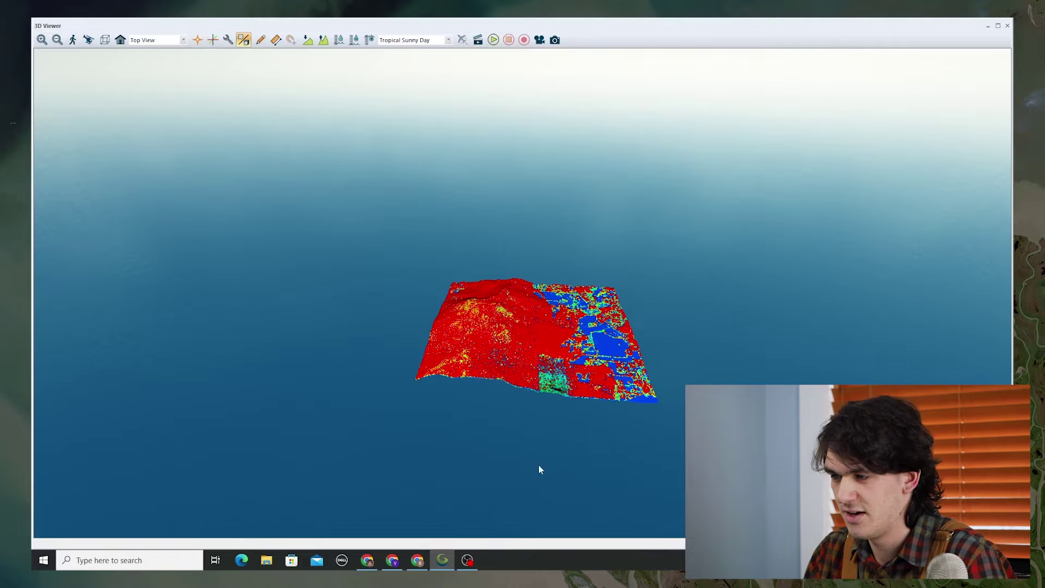
left_click(988, 25)
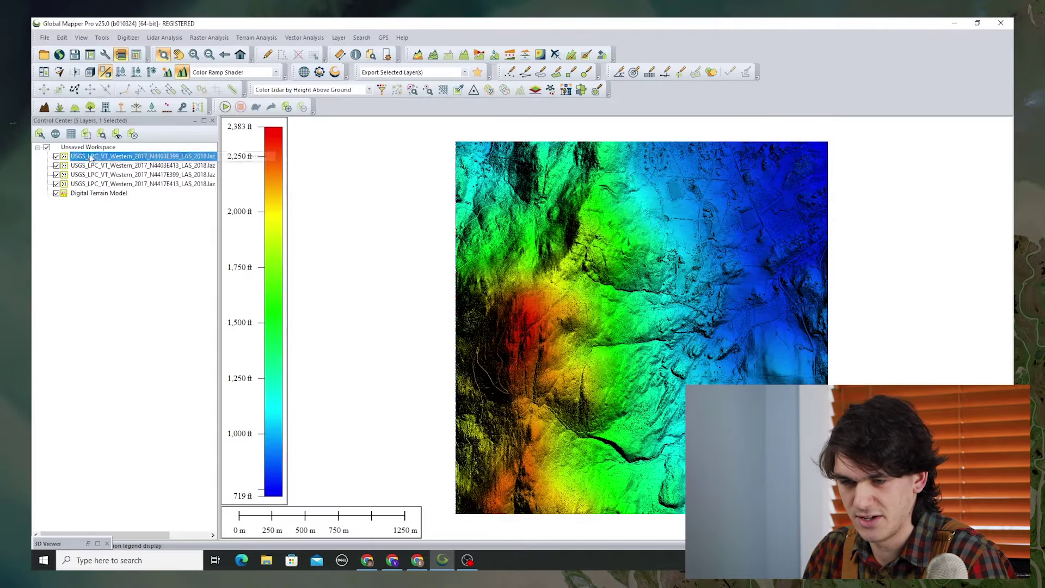
left_click(57, 156)
left_click(56, 166)
left_click(57, 175)
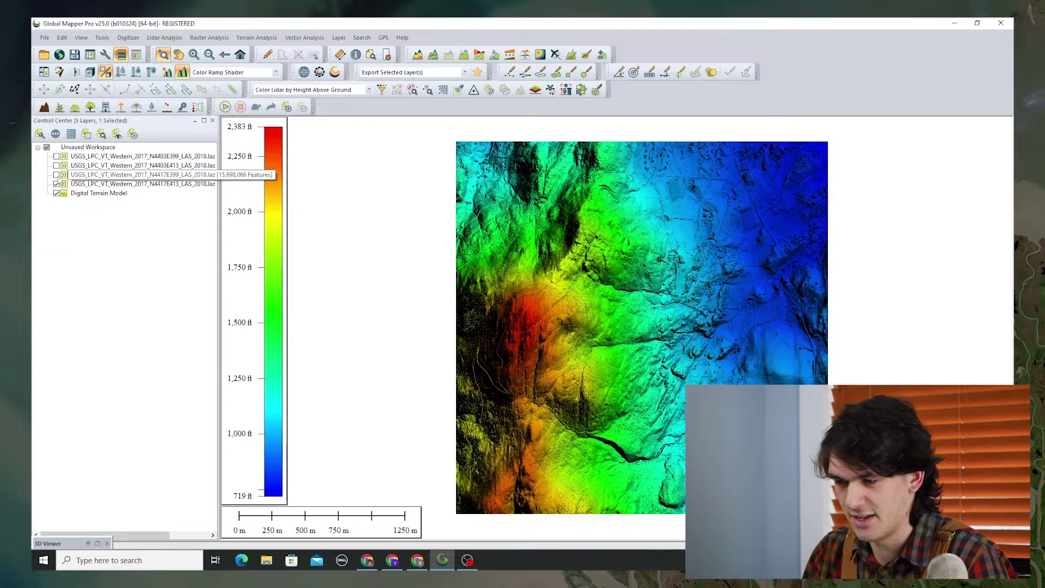
left_click(57, 184)
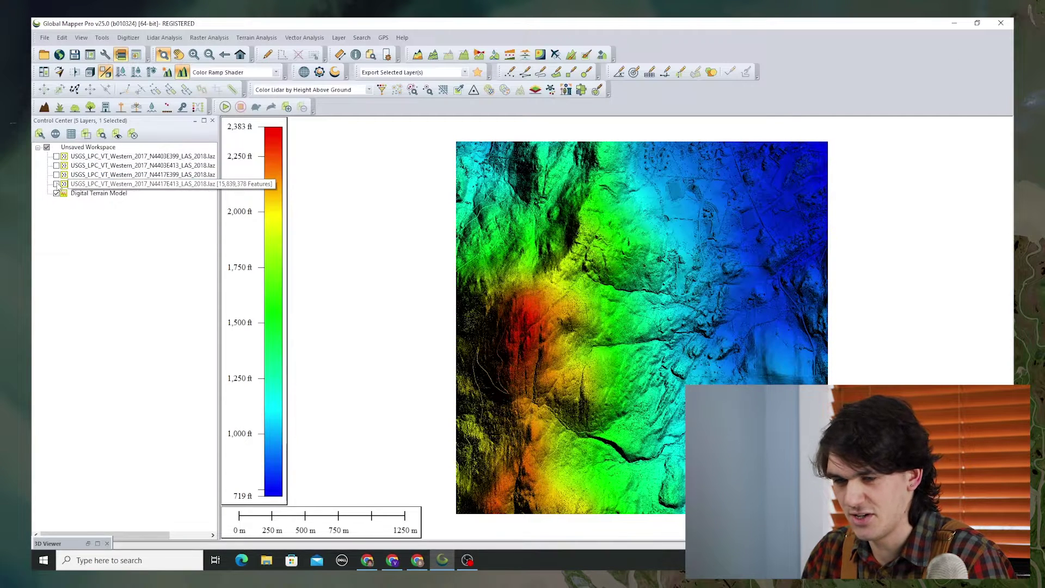
left_click(97, 544)
scroll(537, 379, "up", 10)
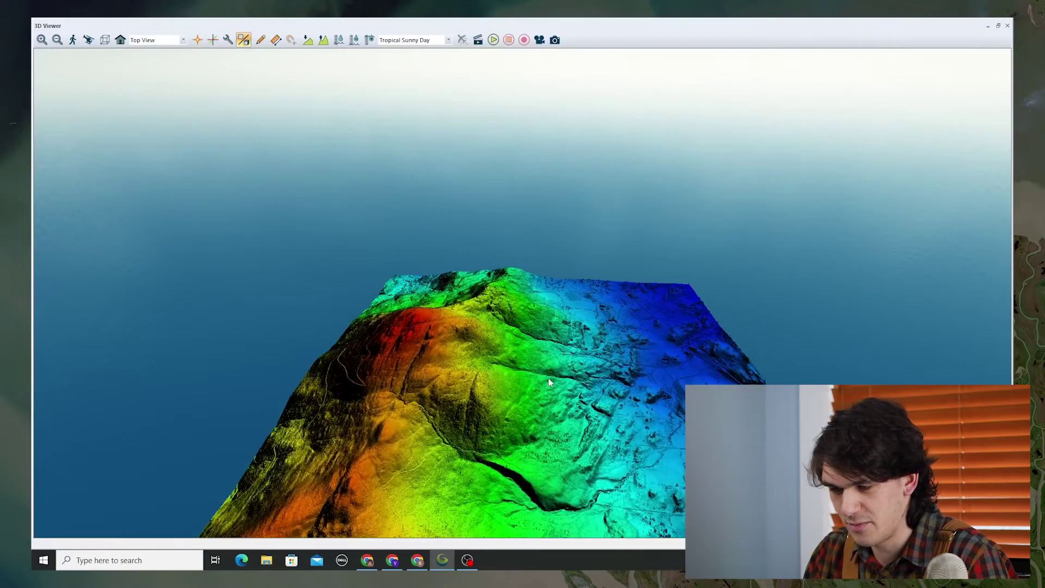
left_click_drag(543, 417, 248, 467)
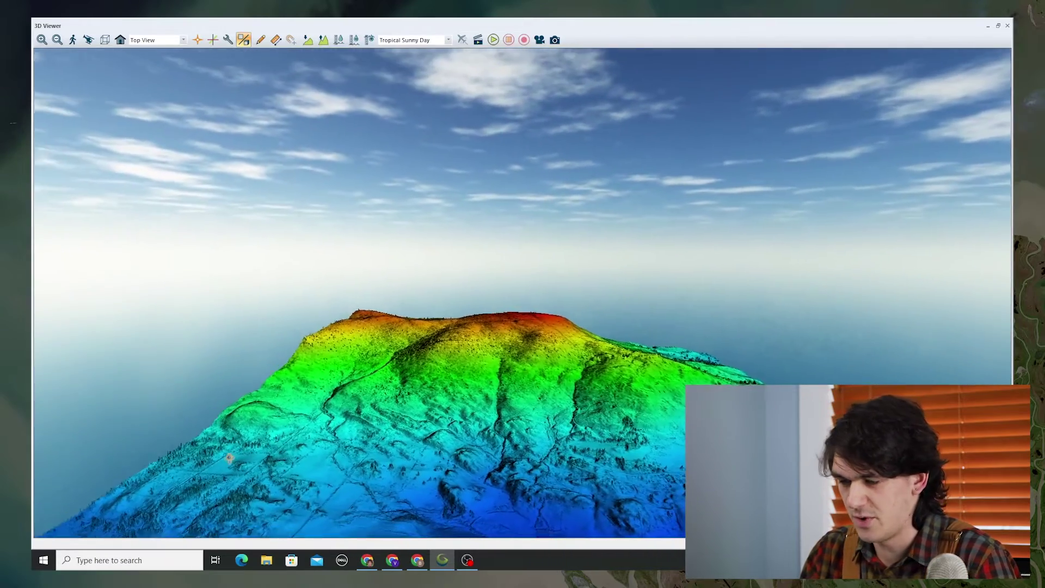
left_click_drag(229, 459, 454, 445)
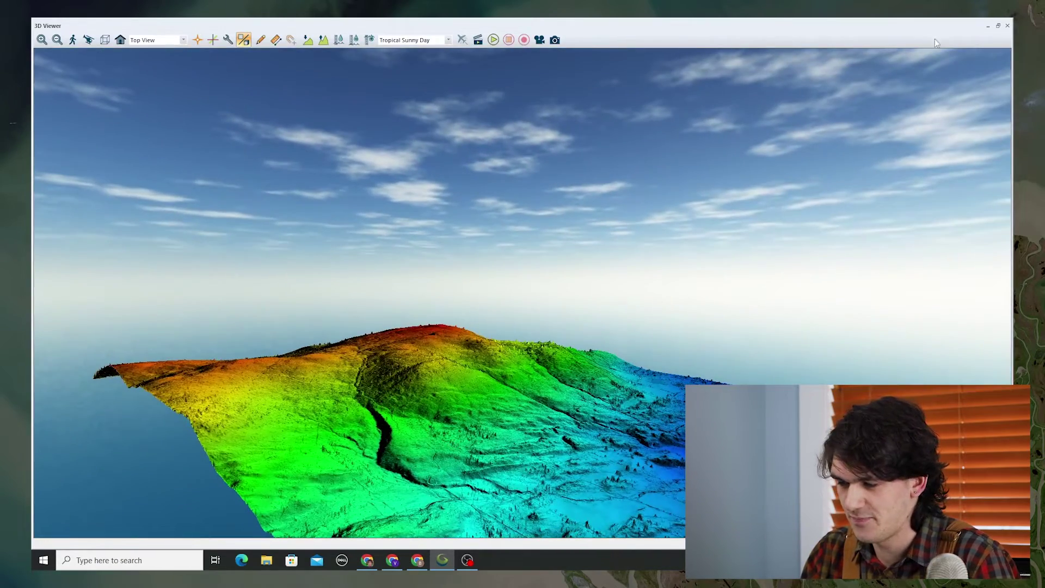
left_click(1008, 26)
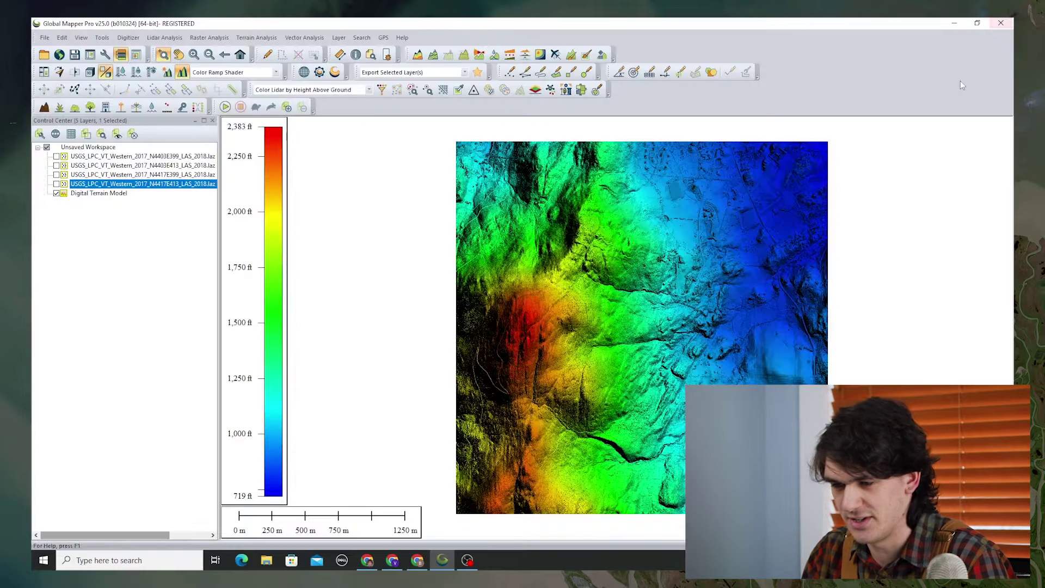
Turn the four lidar tile layers back on and hide the Digital Terrain Model layer.
left_click(56, 184)
left_click(56, 174)
left_click(56, 166)
left_click(56, 157)
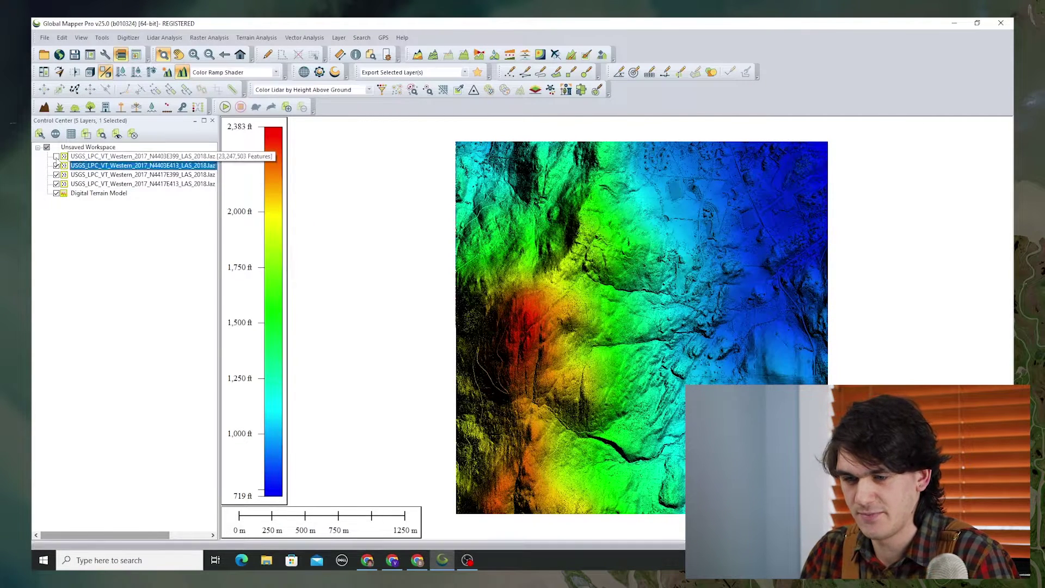
left_click(56, 194)
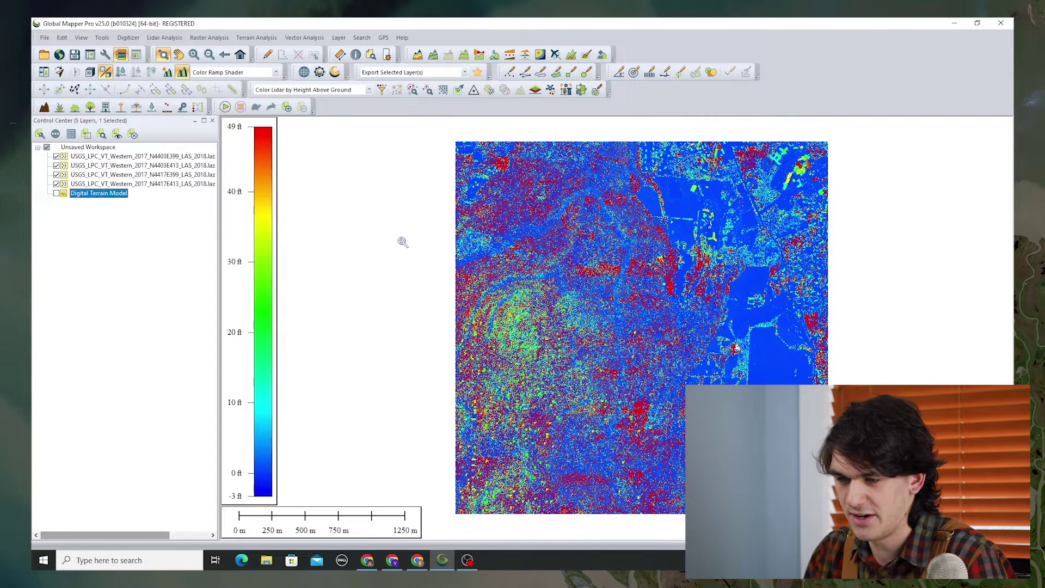
Start a grid from all four tiles with Binning (Maximum Value - DSM), named 'Digital Surface Model'.
left_click(418, 55)
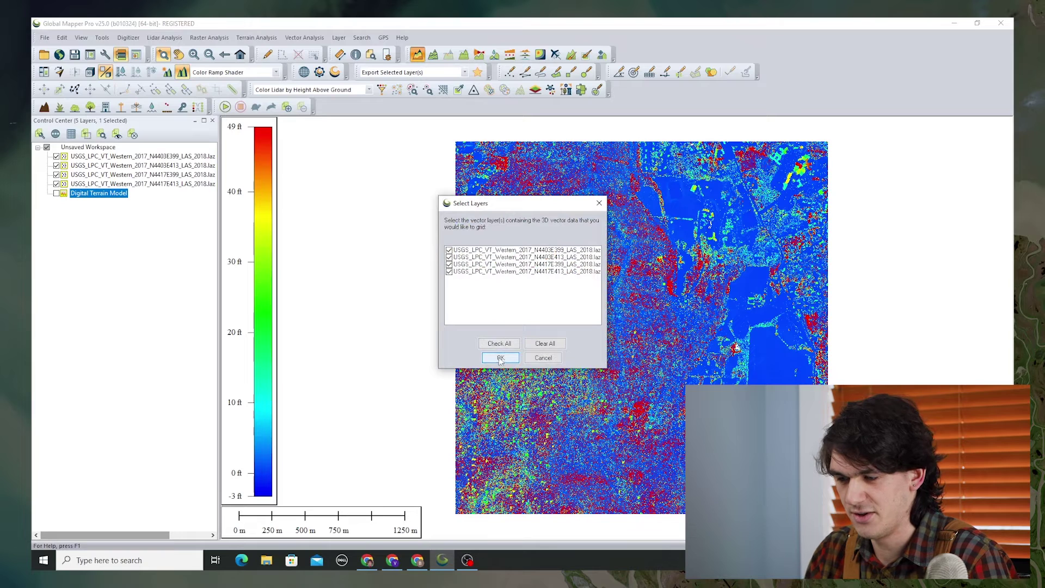
key("shift+Tab")
key("shift+Tab")
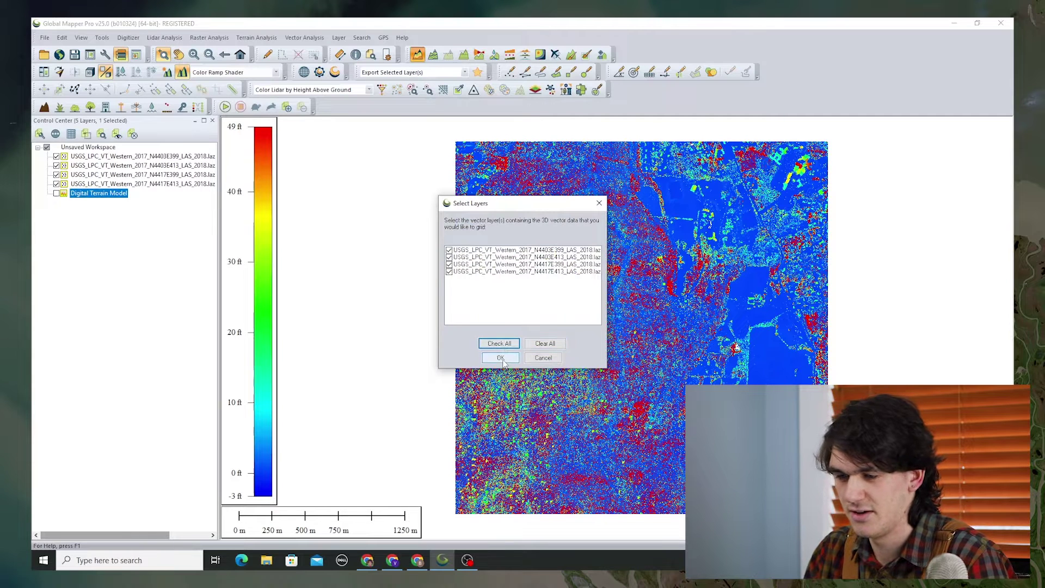
left_click(500, 358)
left_click(517, 182)
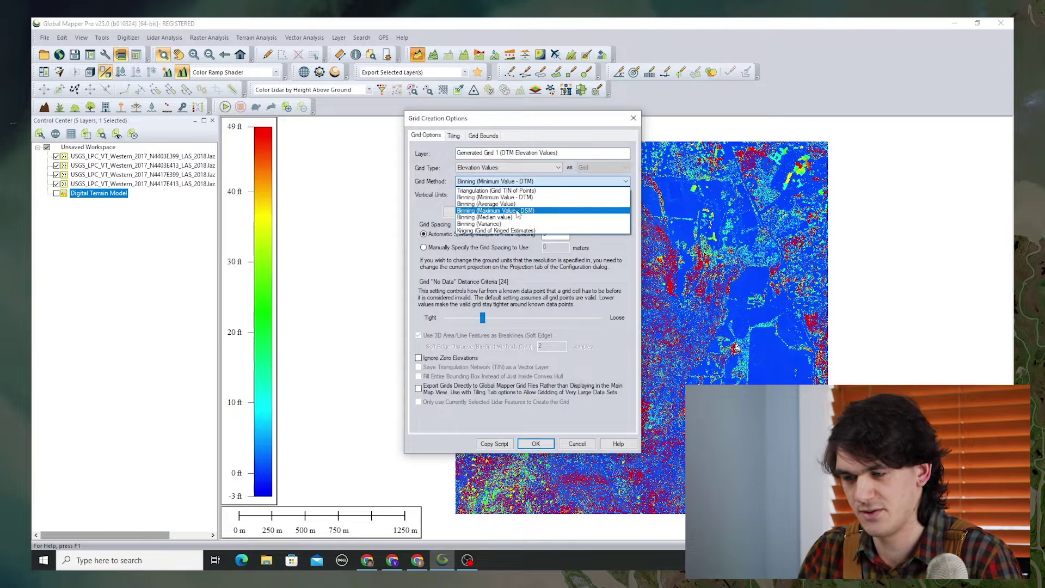
left_click(517, 211)
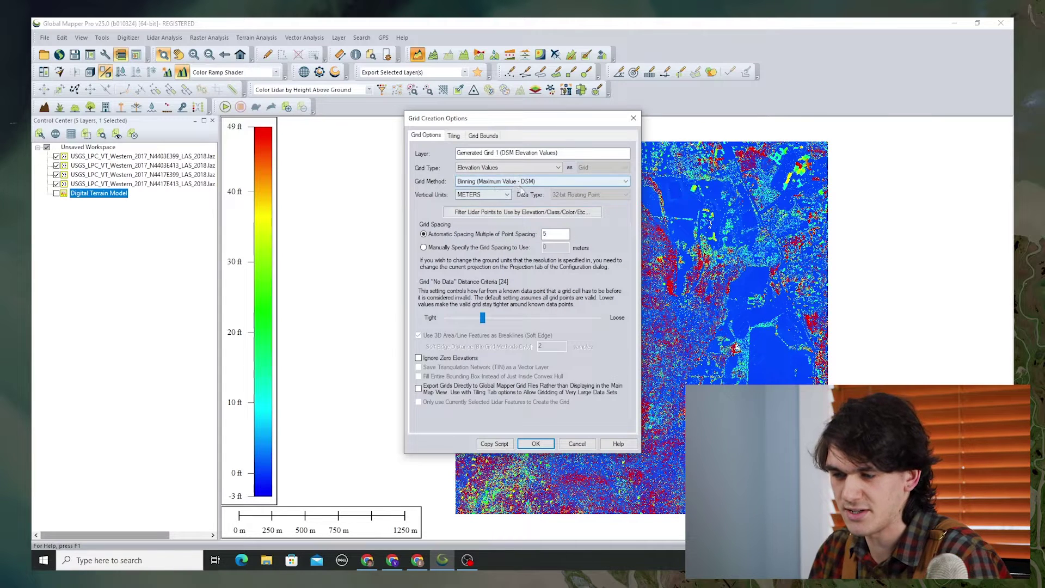
left_click_drag(558, 153, 452, 158)
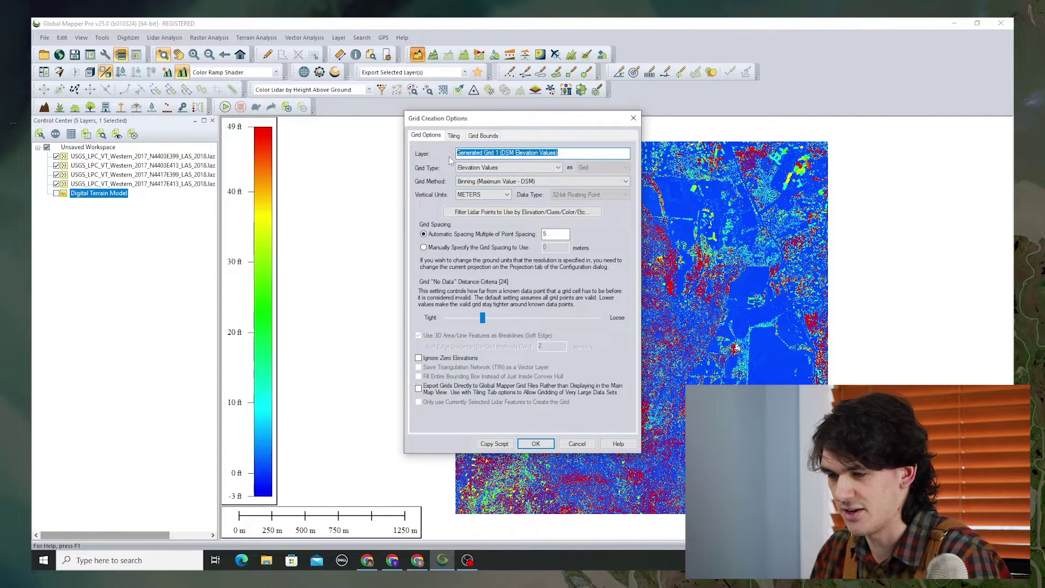
type("Digital Surface Model")
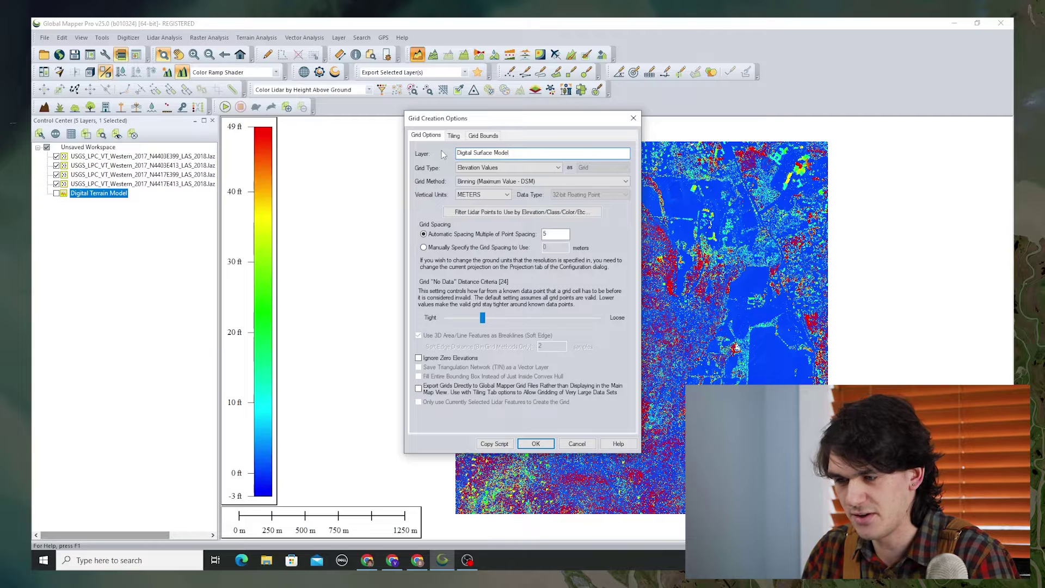
left_click(525, 212)
Exclude lidar points below -2 m and above 20 m height above ground from the surface grid.
left_click(261, 231)
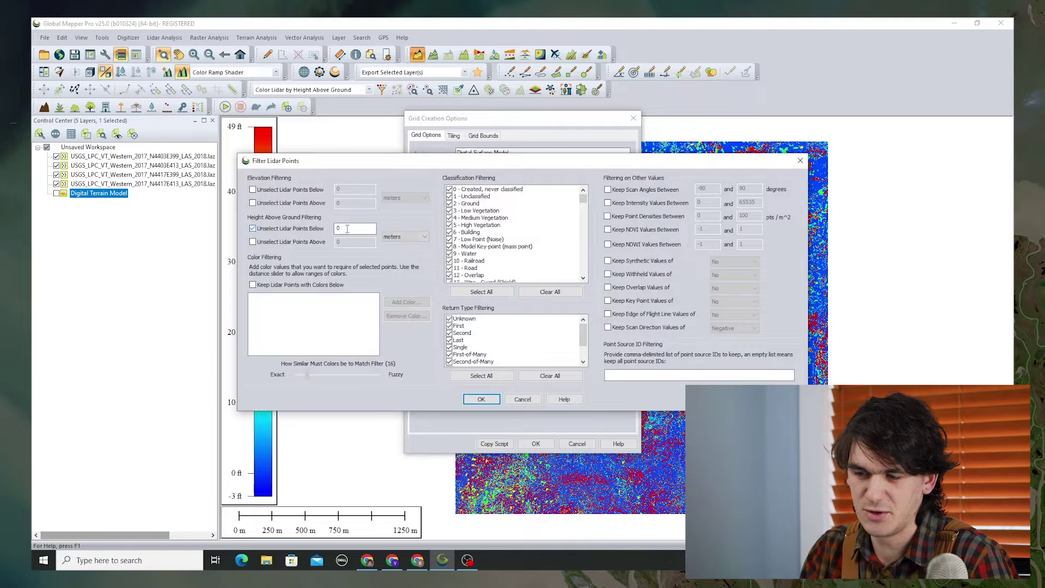
double_click(355, 229)
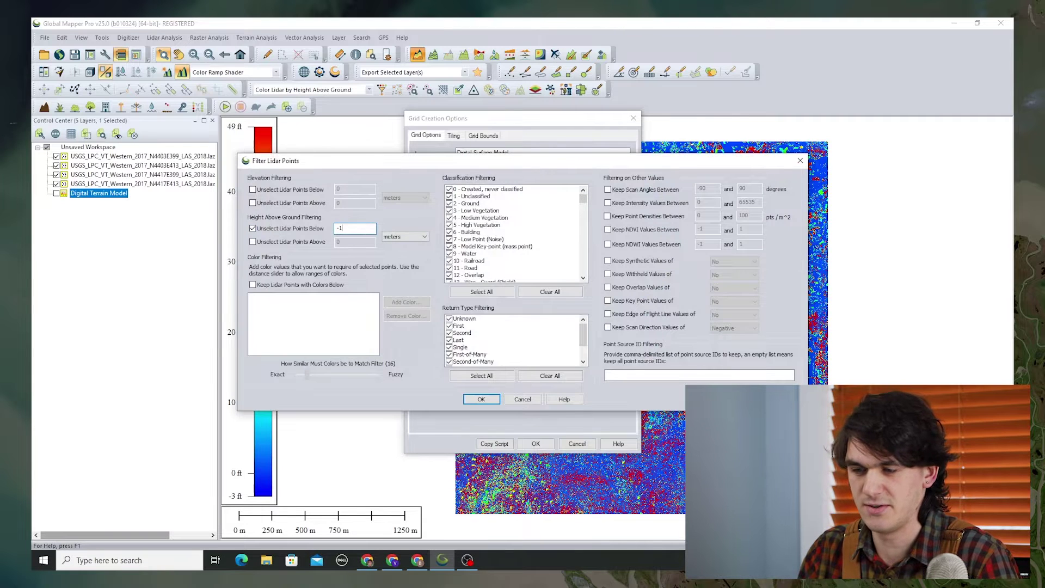
left_click(252, 242)
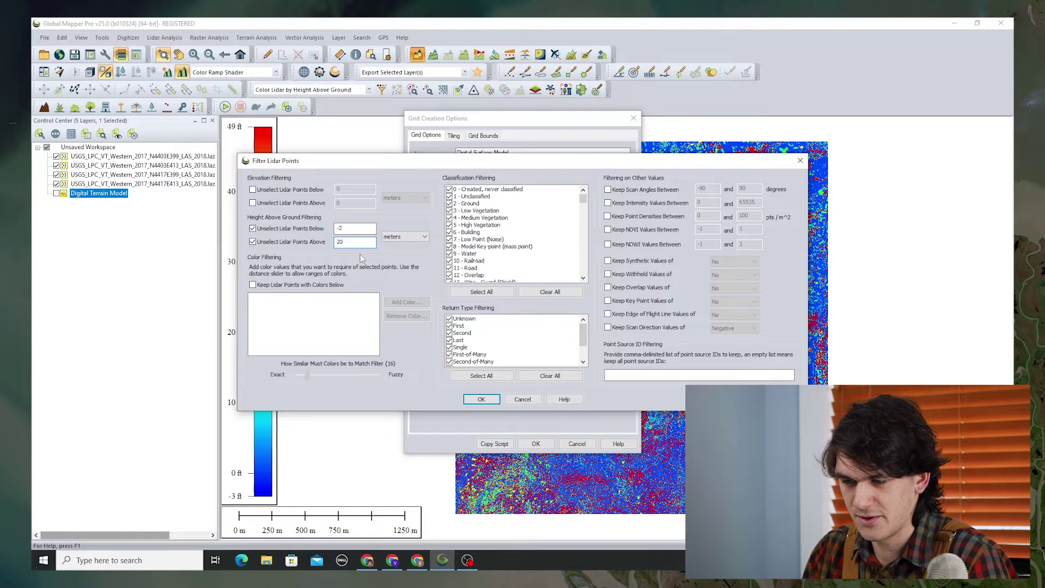
left_click(480, 403)
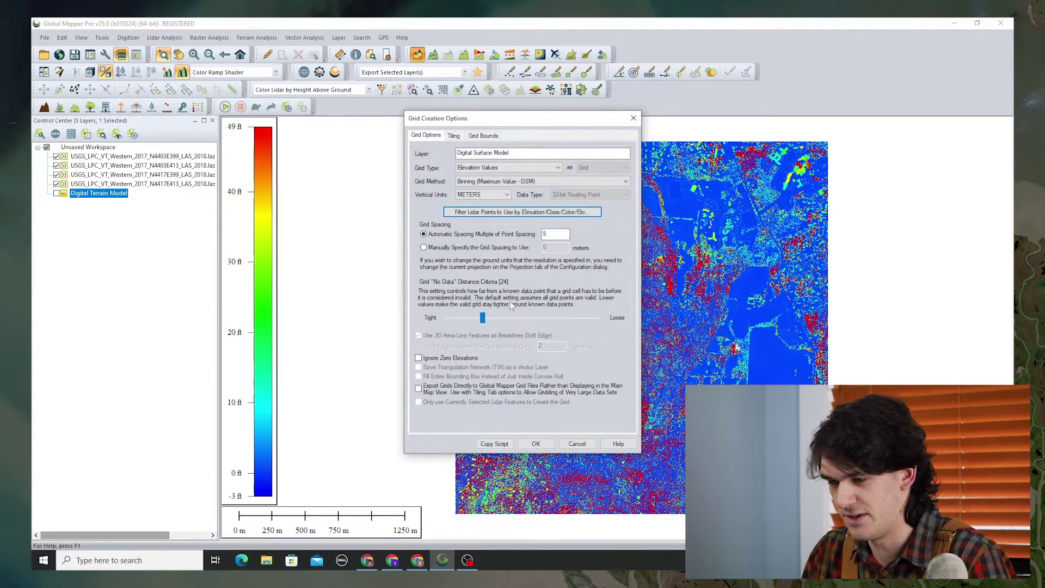
Build the Digital Surface Model at 0.75 m manual spacing and switch off the four lidar tile layers.
left_click(424, 248)
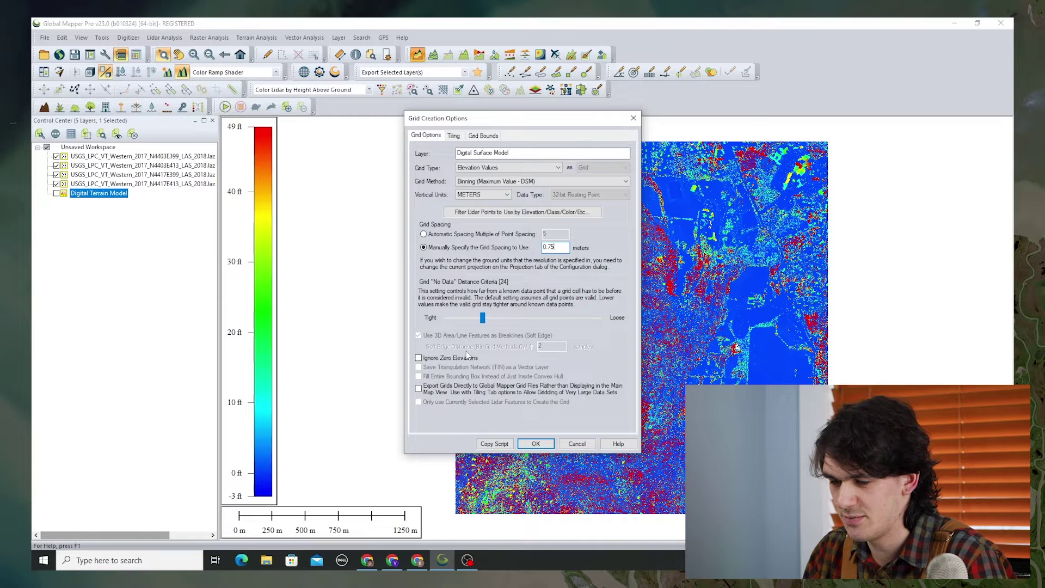
left_click(533, 444)
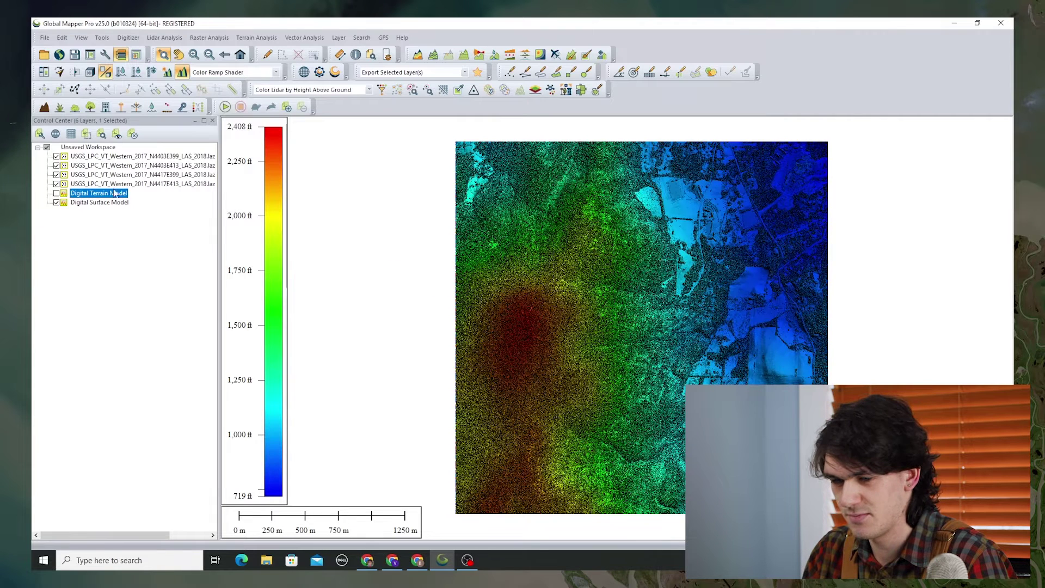
left_click(56, 184)
left_click(56, 175)
left_click(56, 165)
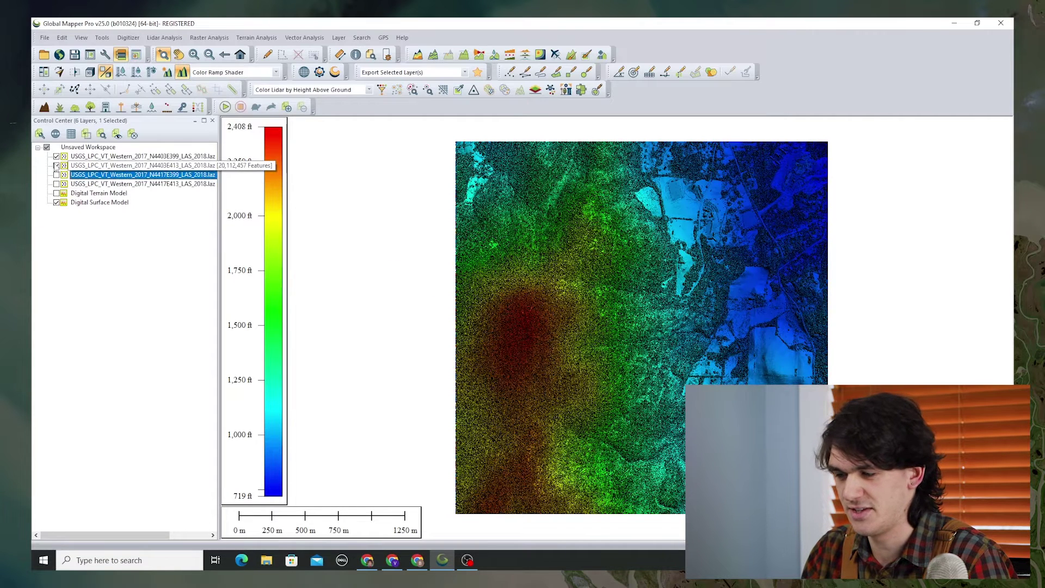
left_click(56, 165)
left_click(56, 157)
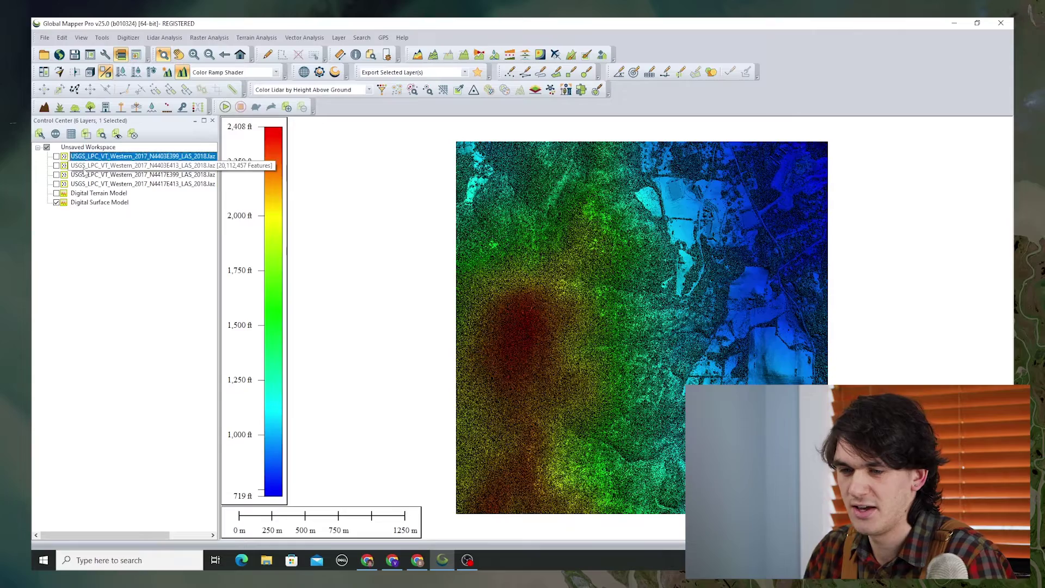
Show the Digital Surface Model in the 3D Viewer, zoomed in and tilted toward the horizon.
left_click(90, 72)
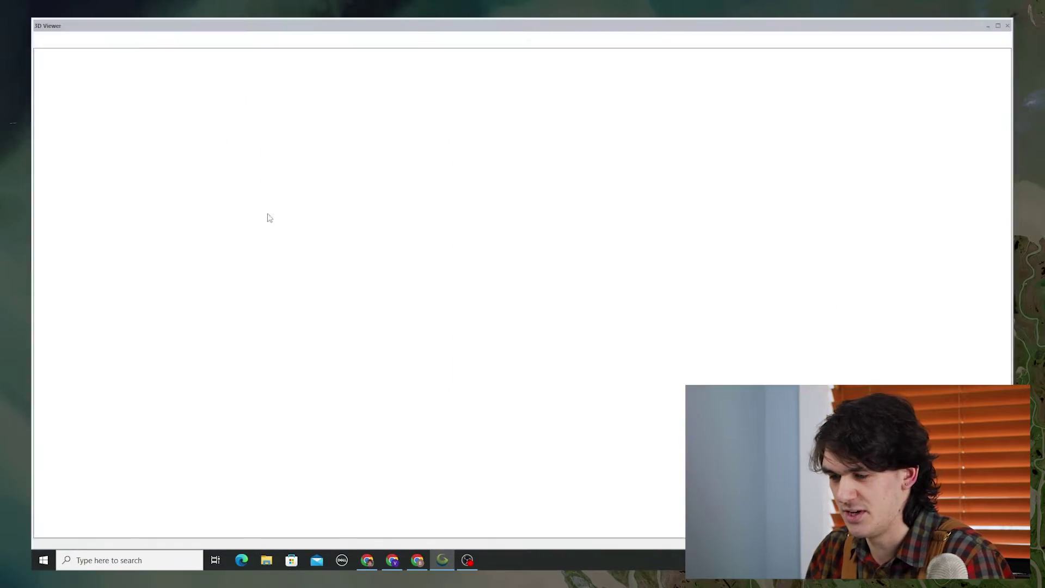
scroll(511, 365, "up", 6)
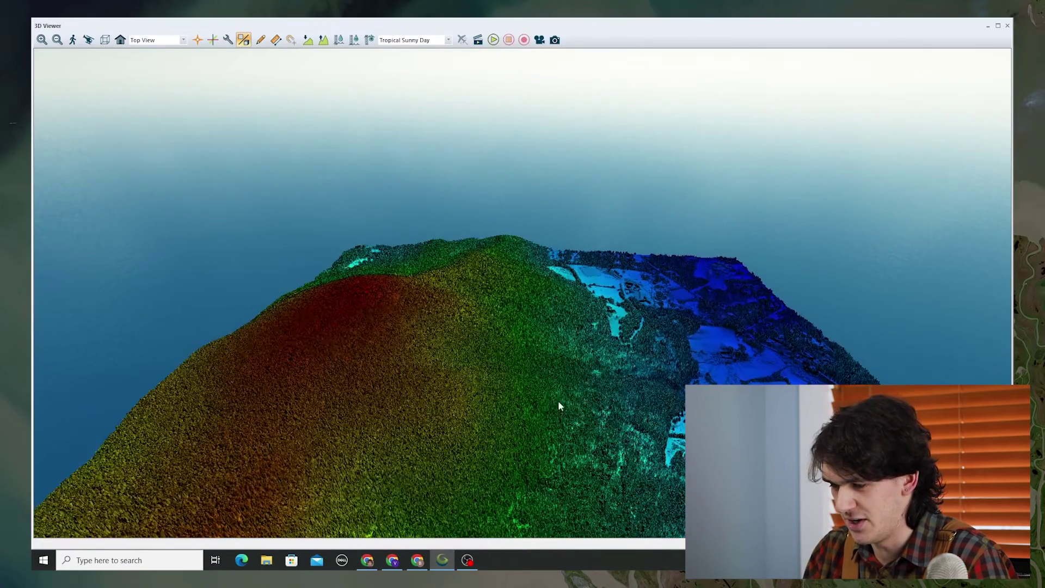
left_click_drag(560, 406, 477, 416)
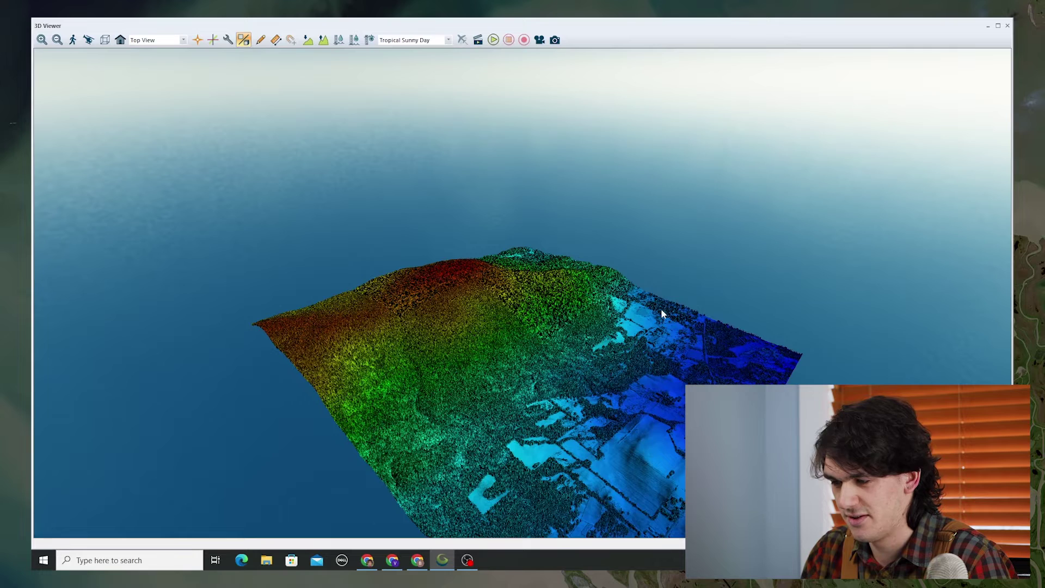